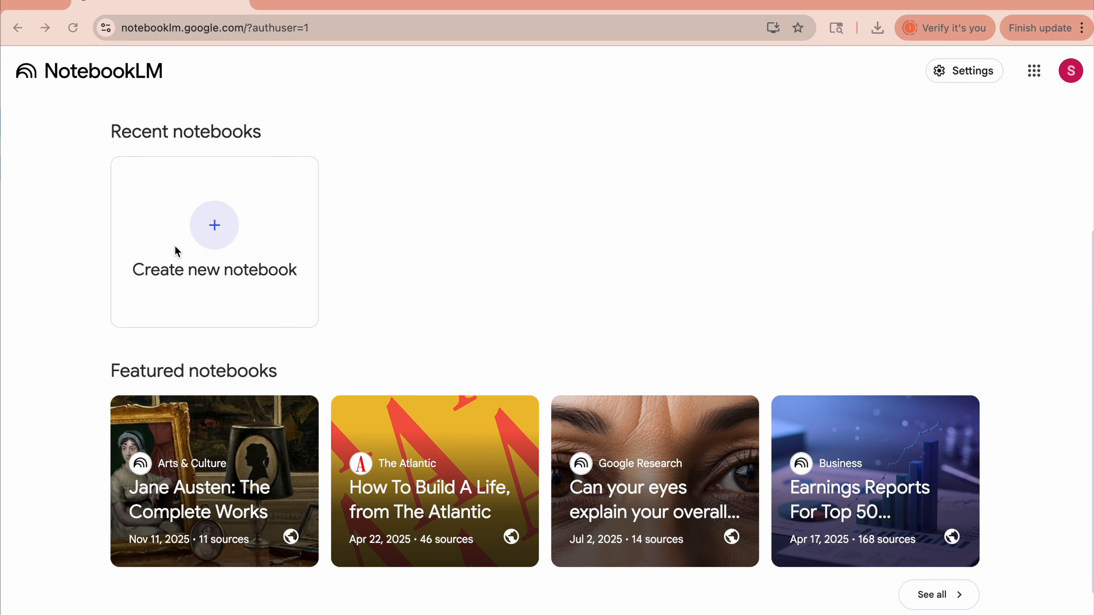
# - Create a new notebook without adding sources yet and rename it "Space Race Project"
pyautogui.click(214, 228)
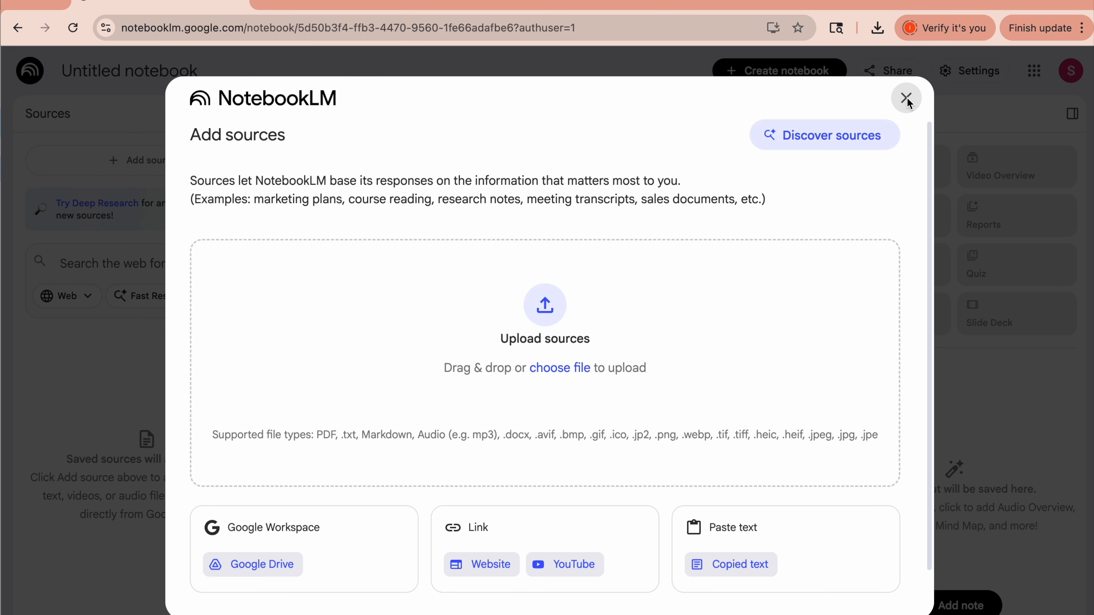
pyautogui.click(906, 98)
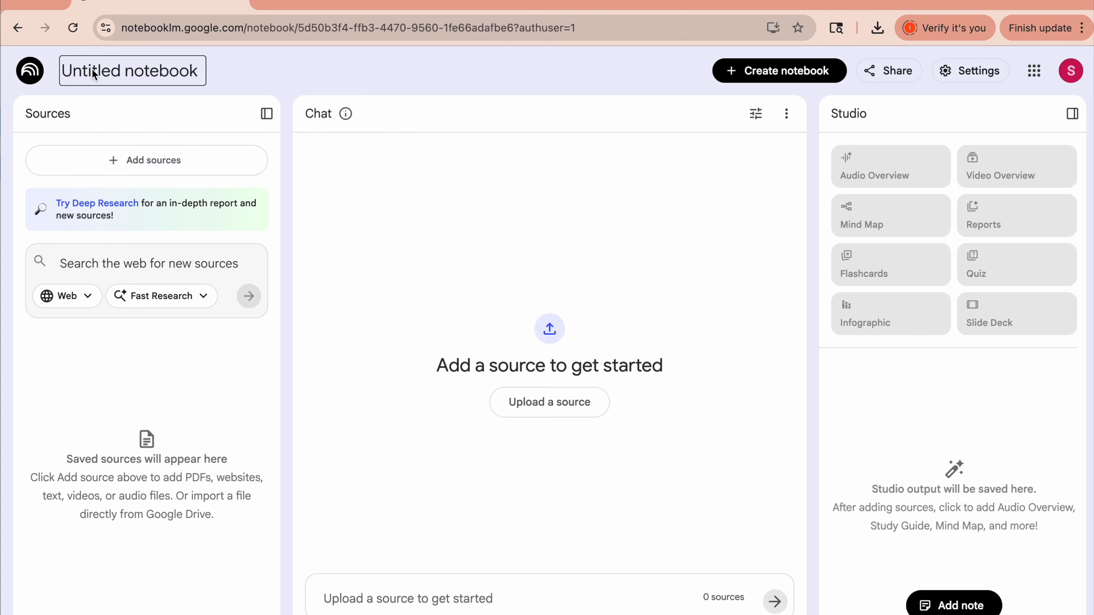
pyautogui.tripleClick(120, 73)
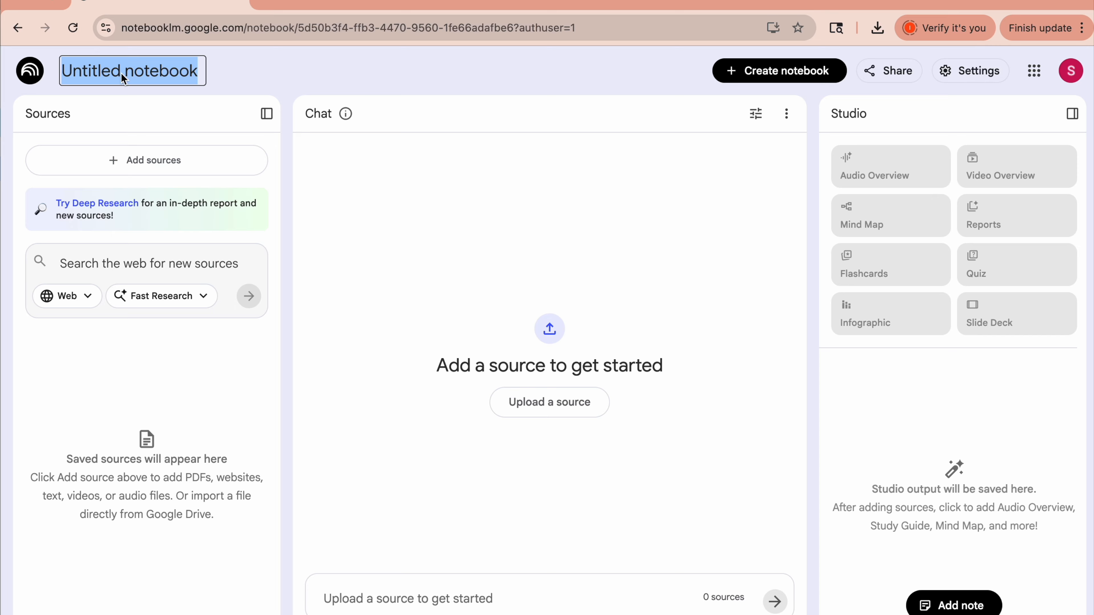
pyautogui.write('Space ')
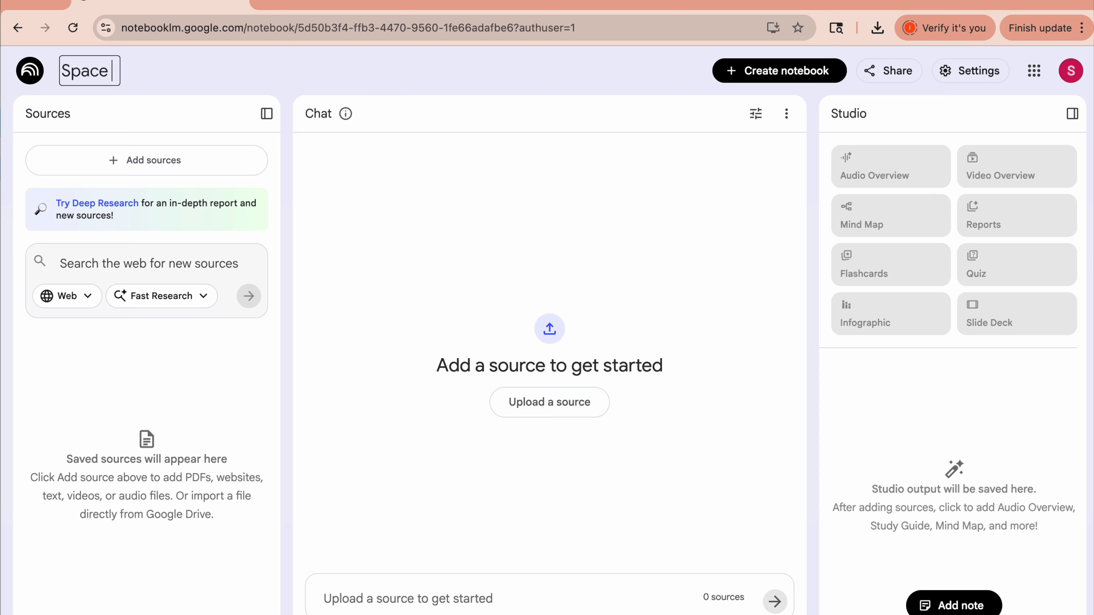
pyautogui.write('Raec')
pyautogui.press('BackSpace')
pyautogui.press('BackSpace')
pyautogui.write('ce Race')
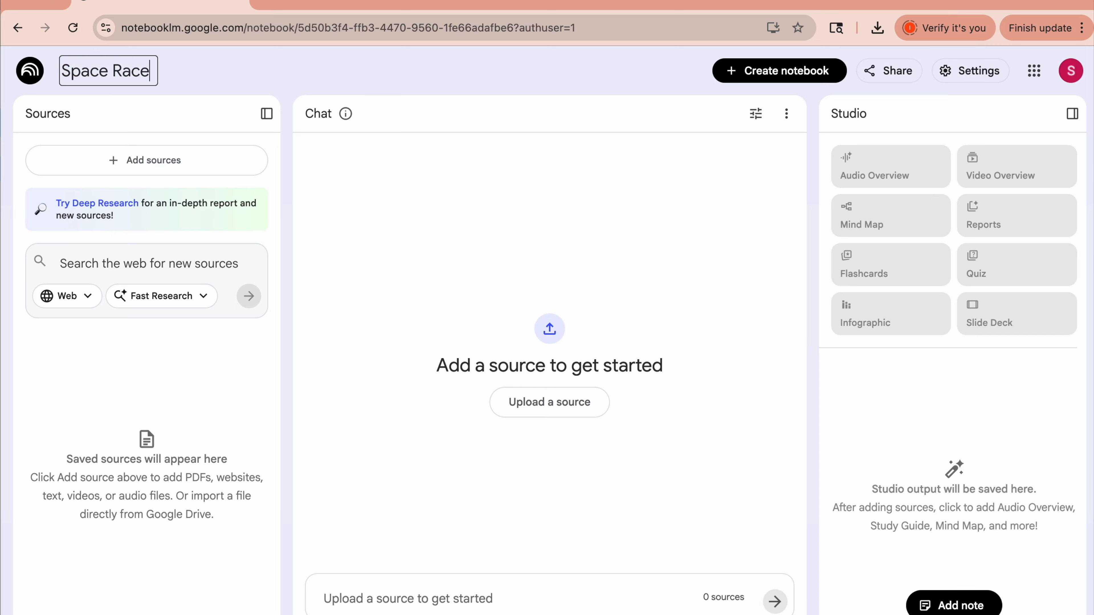
pyautogui.write('Project')
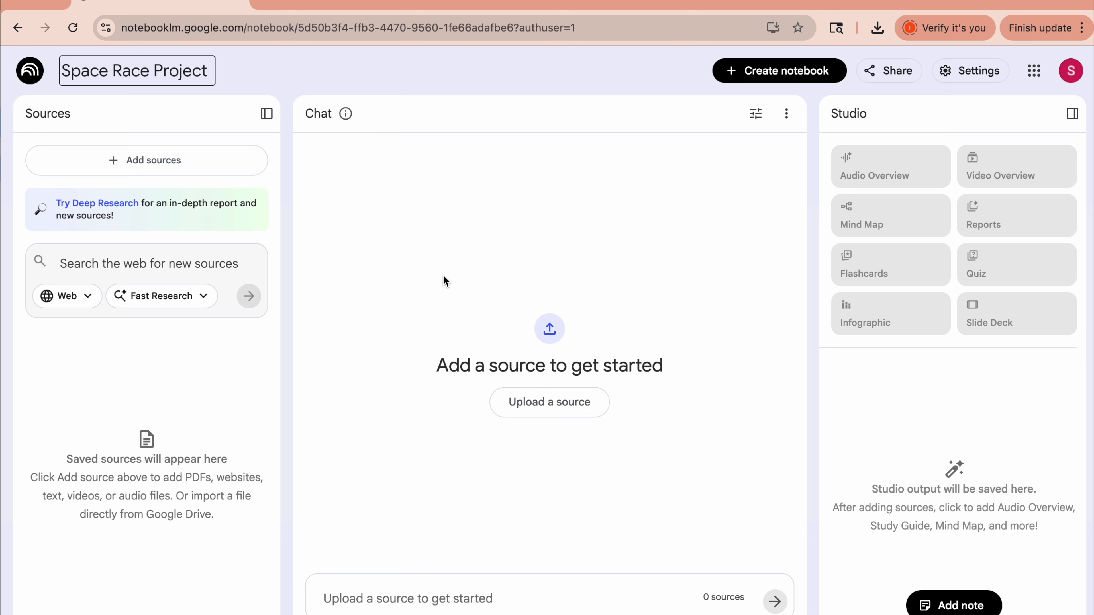
pyautogui.press('Return')
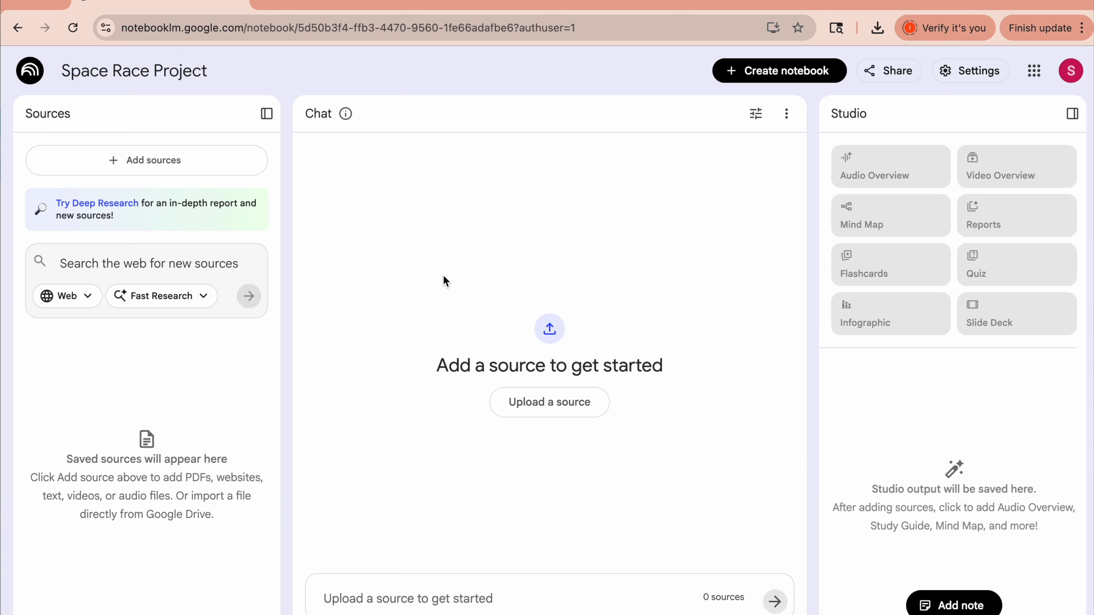
# - Upload Space_Race_Geopolitics.pdf from the Downloads folder as a notebook source
pyautogui.click(546, 403)
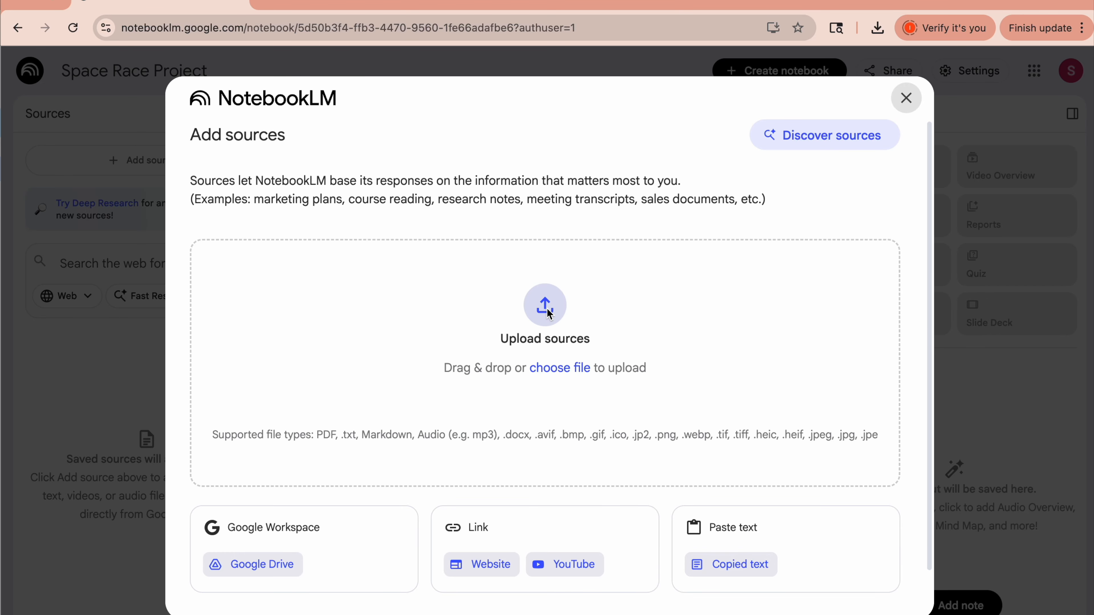
pyautogui.click(548, 309)
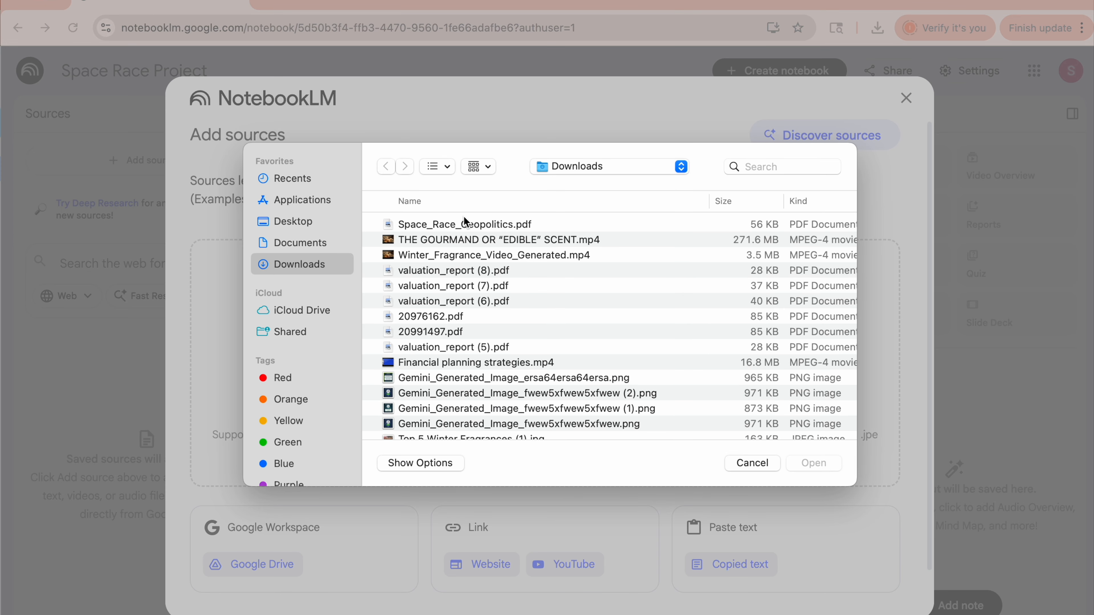
pyautogui.doubleClick(452, 226)
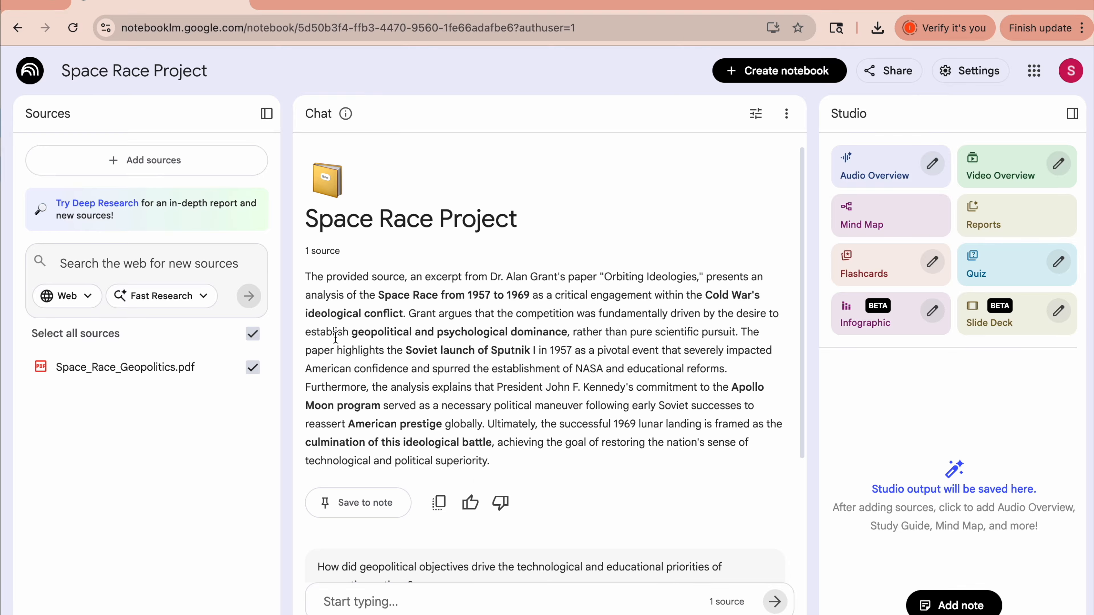
# - Add the Google Drive document "History 101 - Space Race Notes" as a source
pyautogui.click(147, 161)
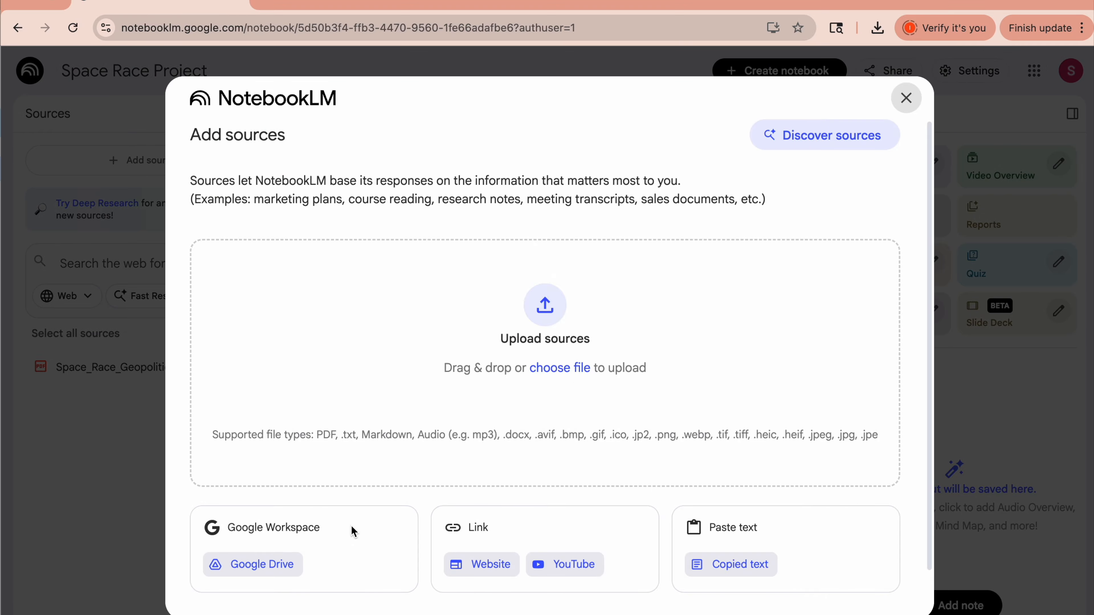
pyautogui.click(262, 567)
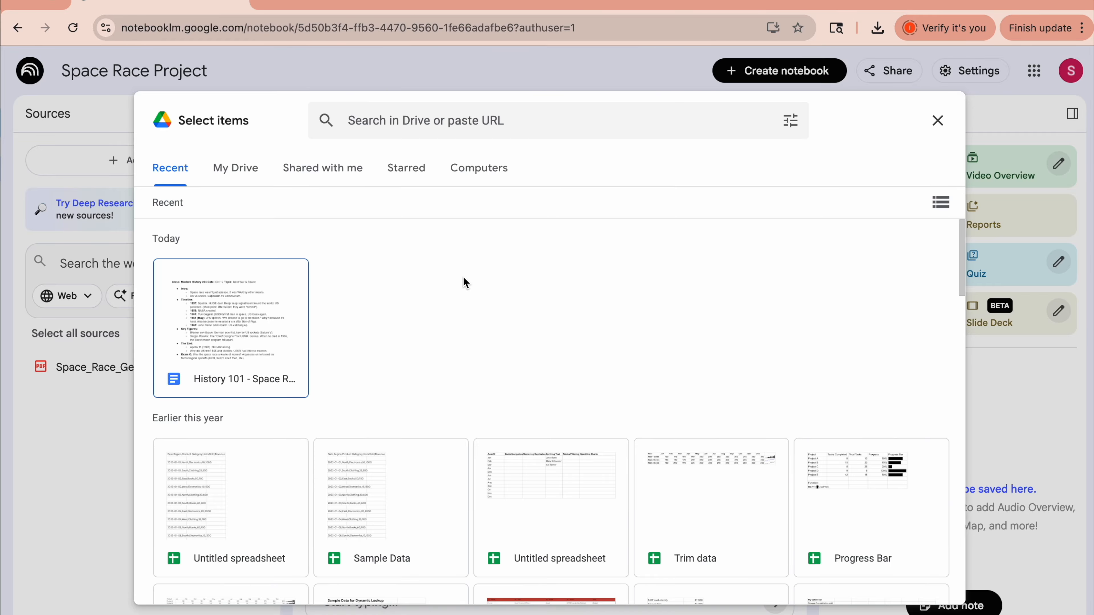
pyautogui.click(232, 321)
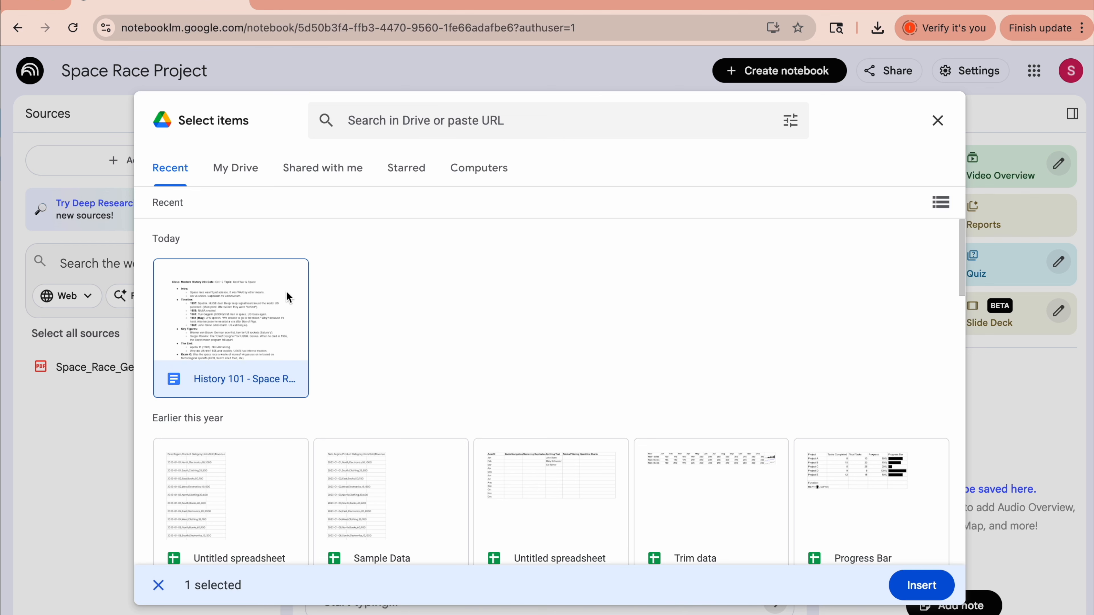
pyautogui.click(920, 586)
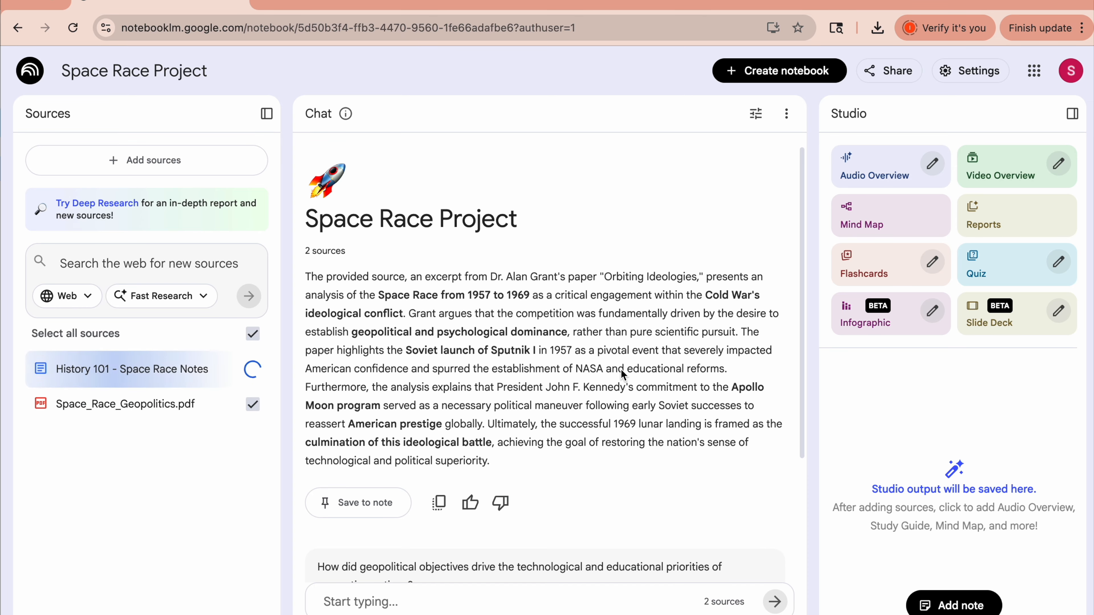
pyautogui.click(148, 162)
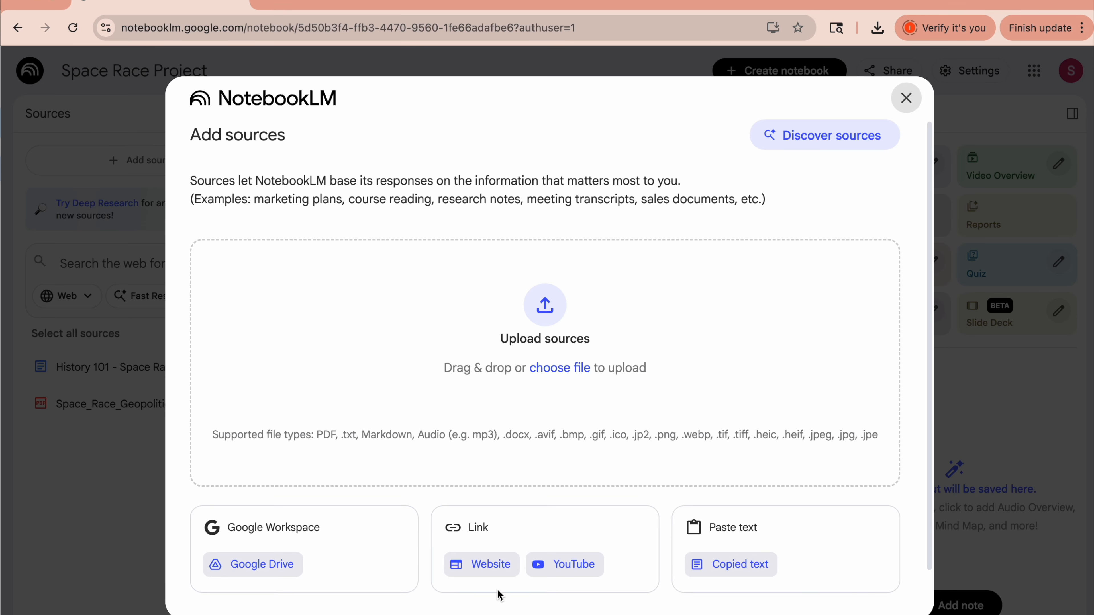
pyautogui.click(482, 565)
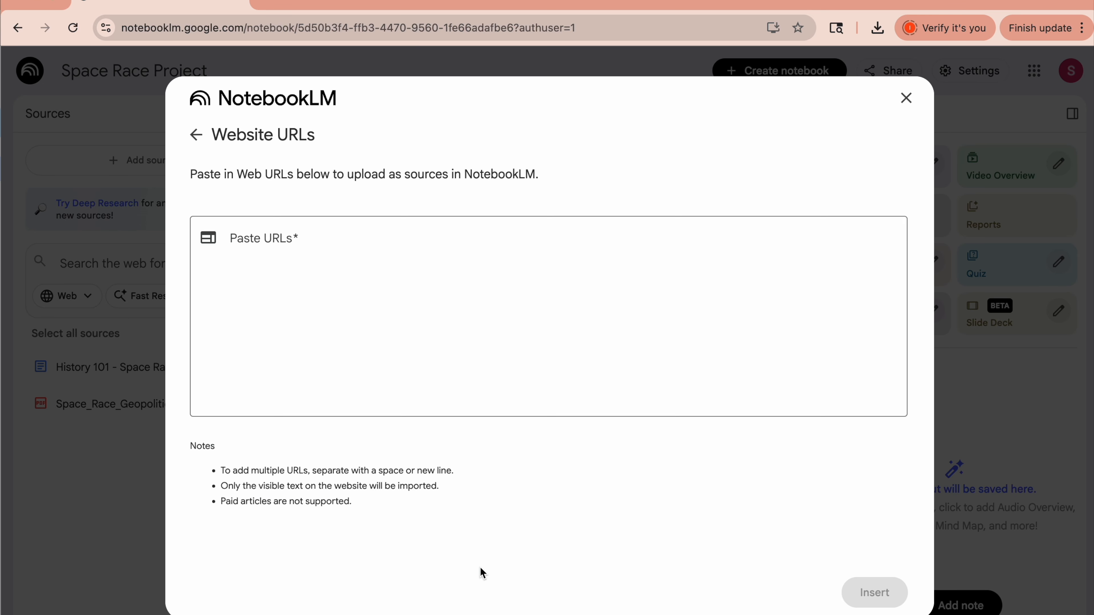
pyautogui.click(302, 263)
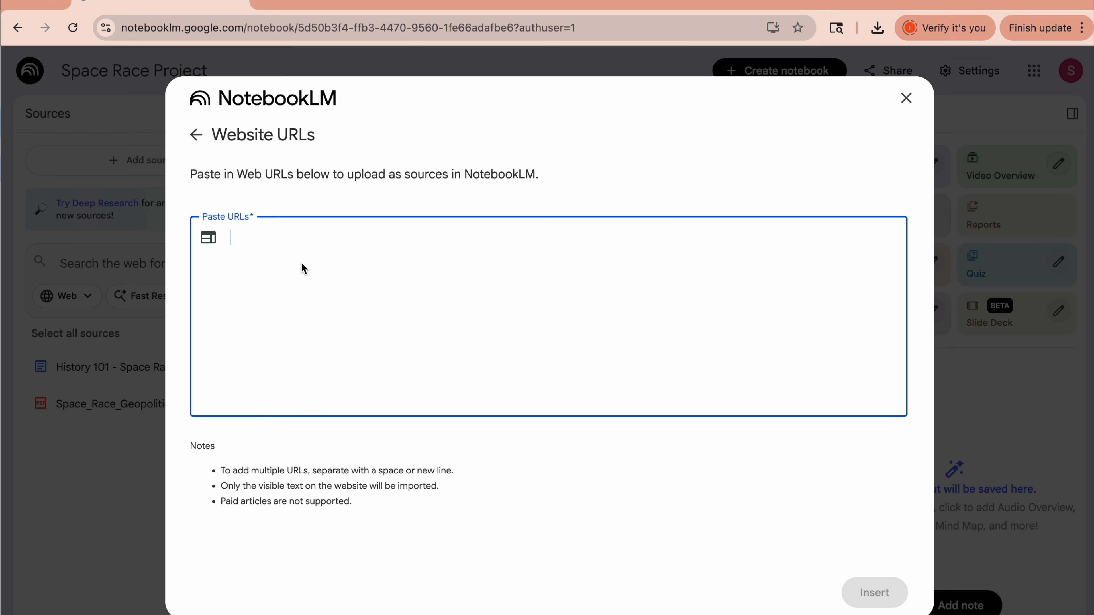
pyautogui.write('https://www.nasa.gov/mission/apollo-11/')
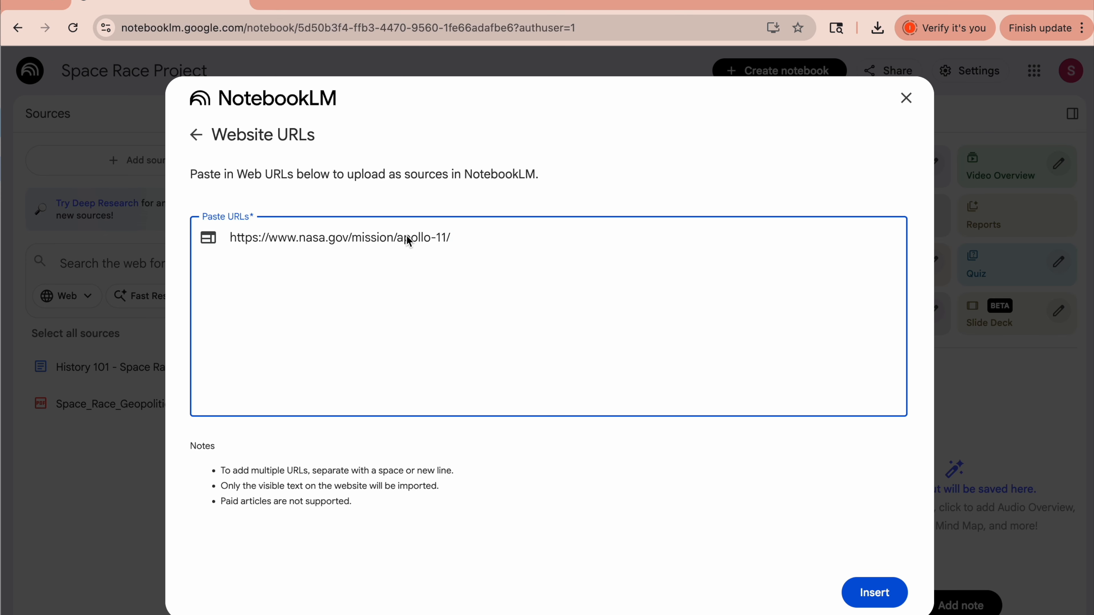
pyautogui.click(878, 600)
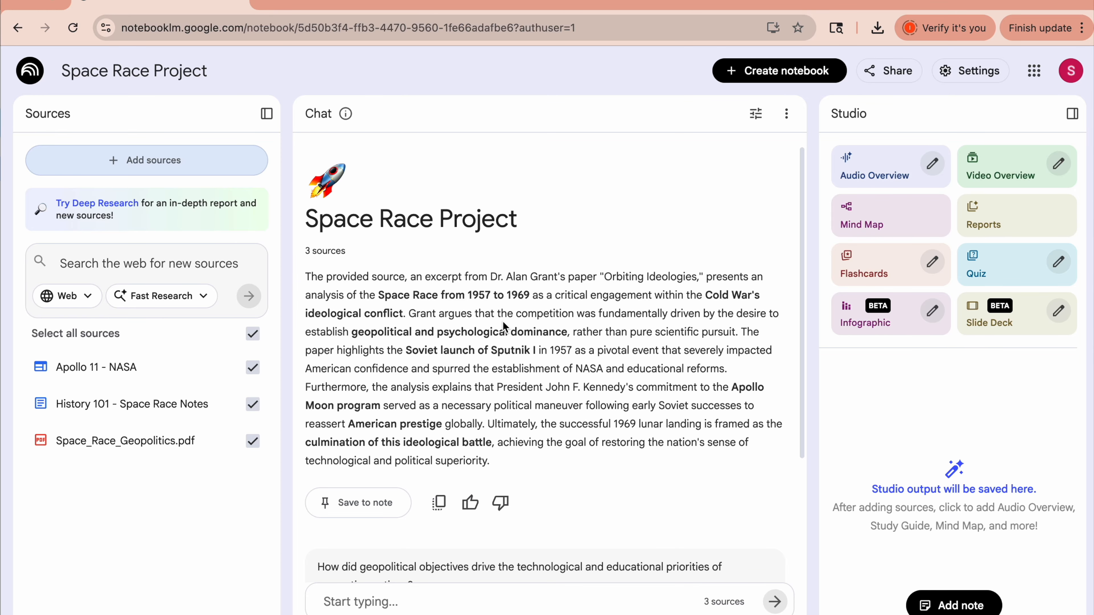
# - Ask the suggested question on how geopolitical objectives drive technological and educational priorities, and read through the answer
pyautogui.scroll(-4, 502, 320)
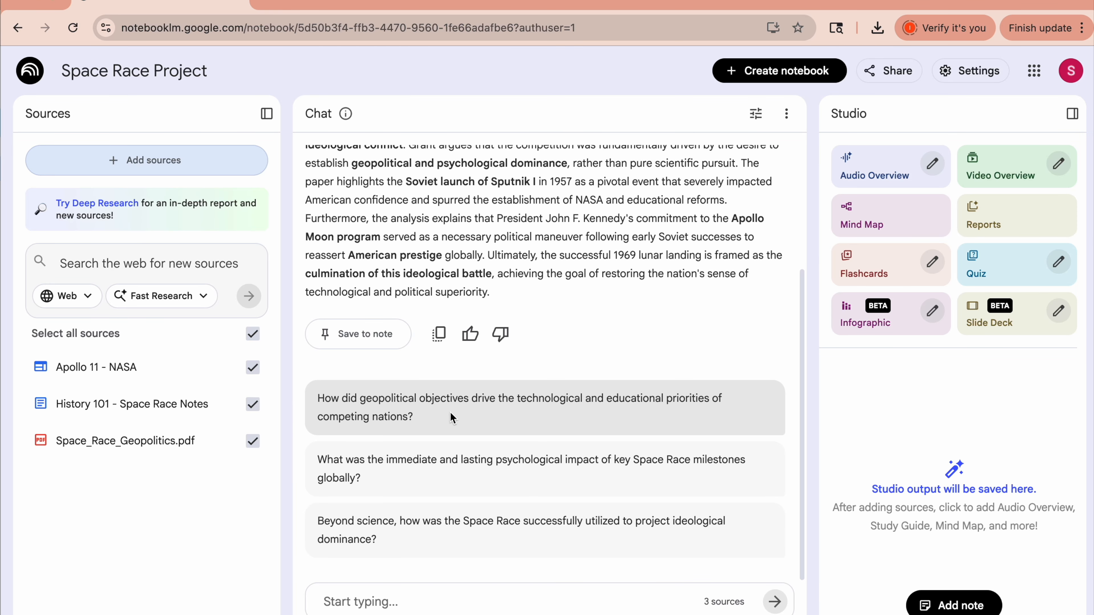
pyautogui.click(509, 419)
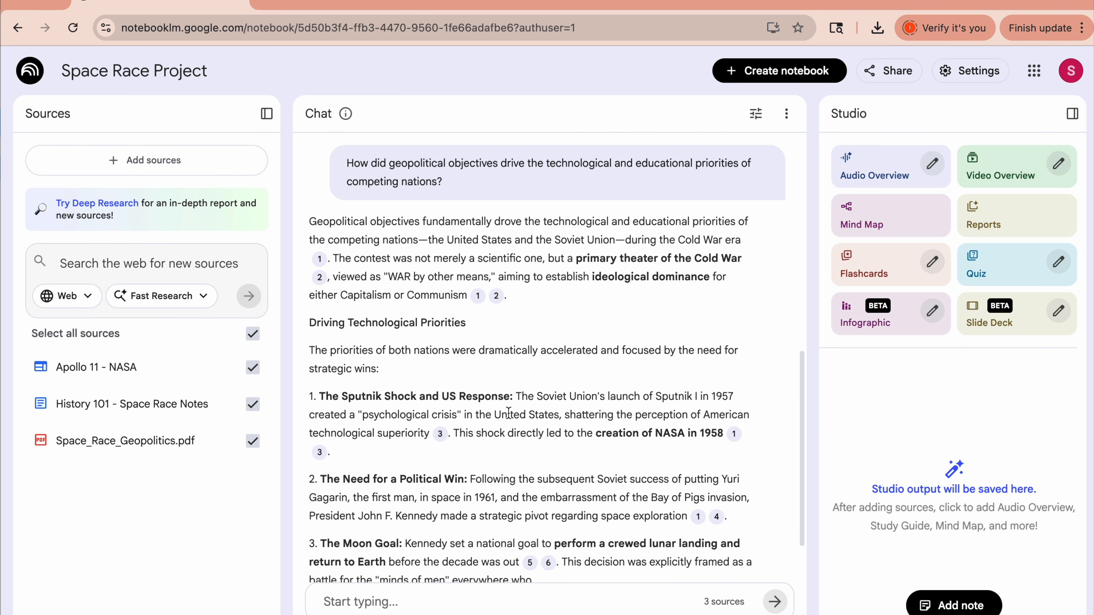
pyautogui.scroll(-10, 624, 357)
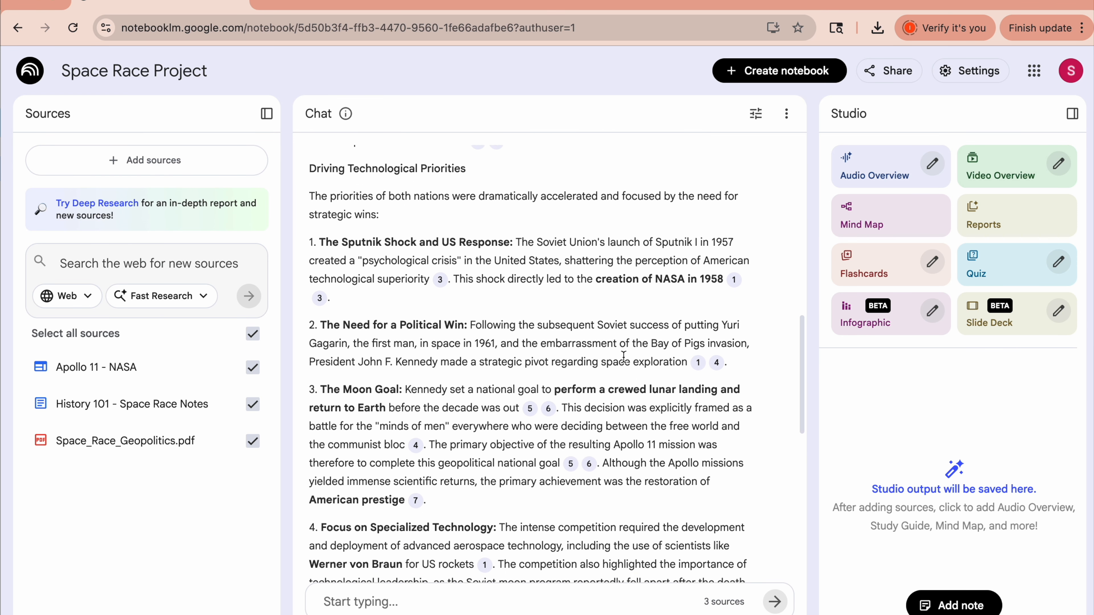
pyautogui.scroll(-7, 623, 357)
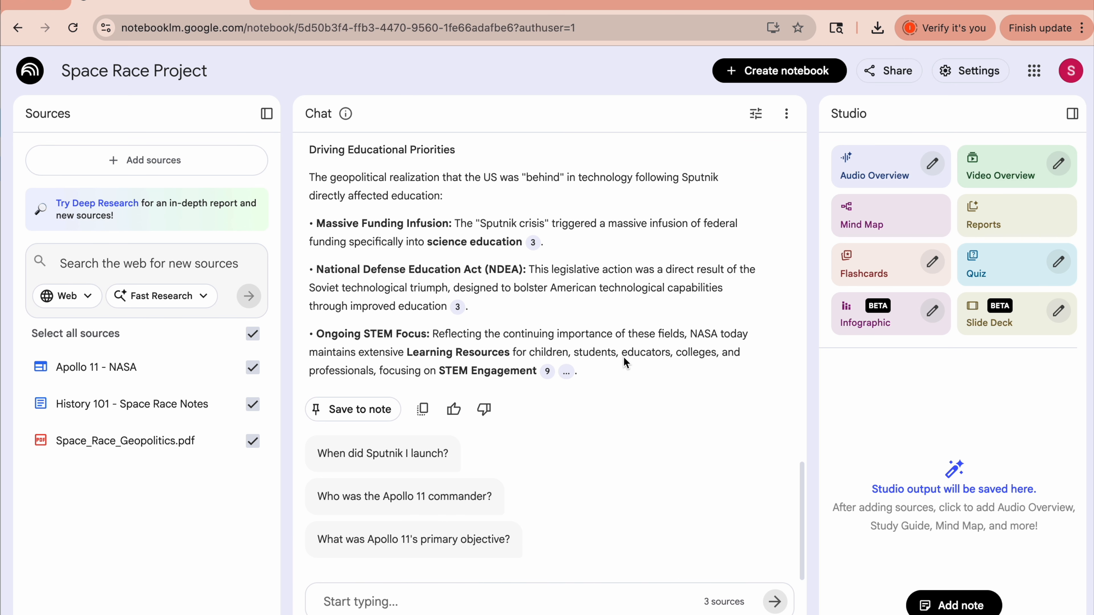
# - Examine the source citations in the answer's introduction and its Sputnik Shock and US Response point
pyautogui.scroll(6, 623, 357)
pyautogui.scroll(9, 623, 357)
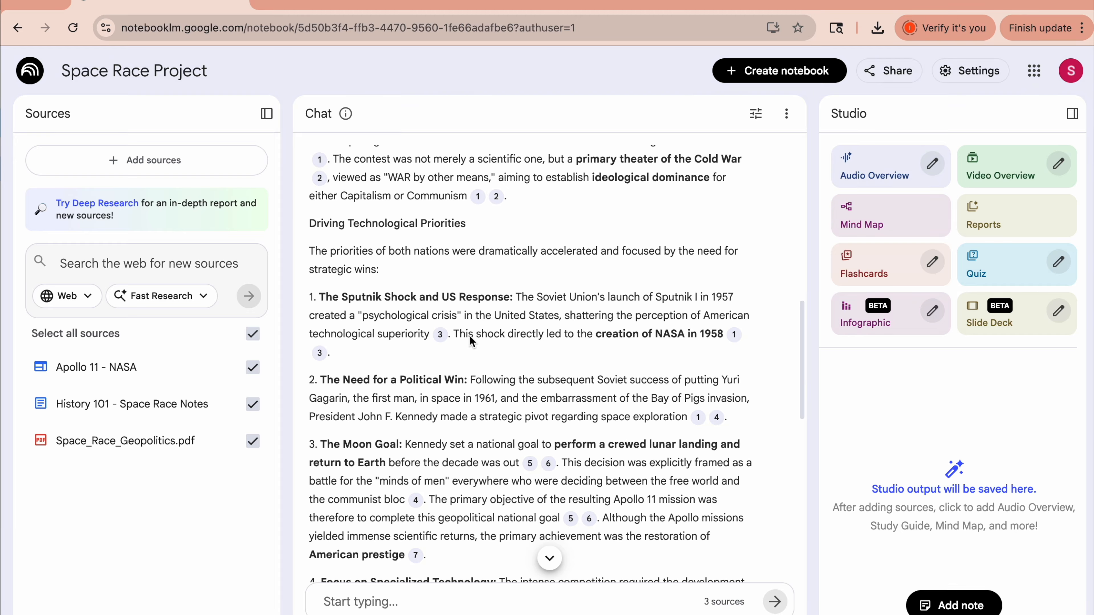
pyautogui.moveTo(440, 338)
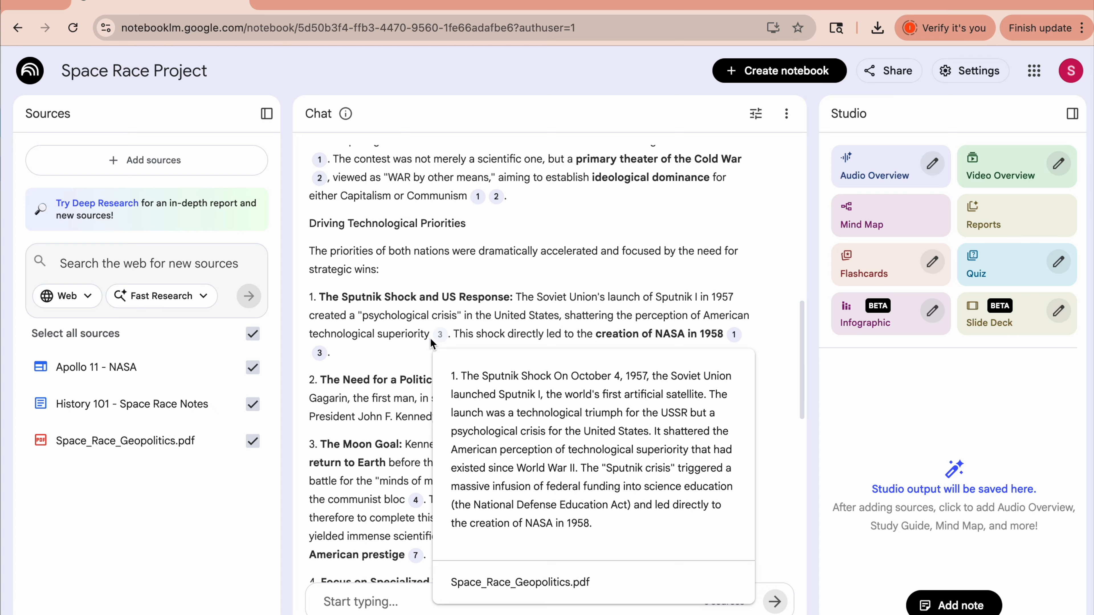
pyautogui.moveTo(319, 355)
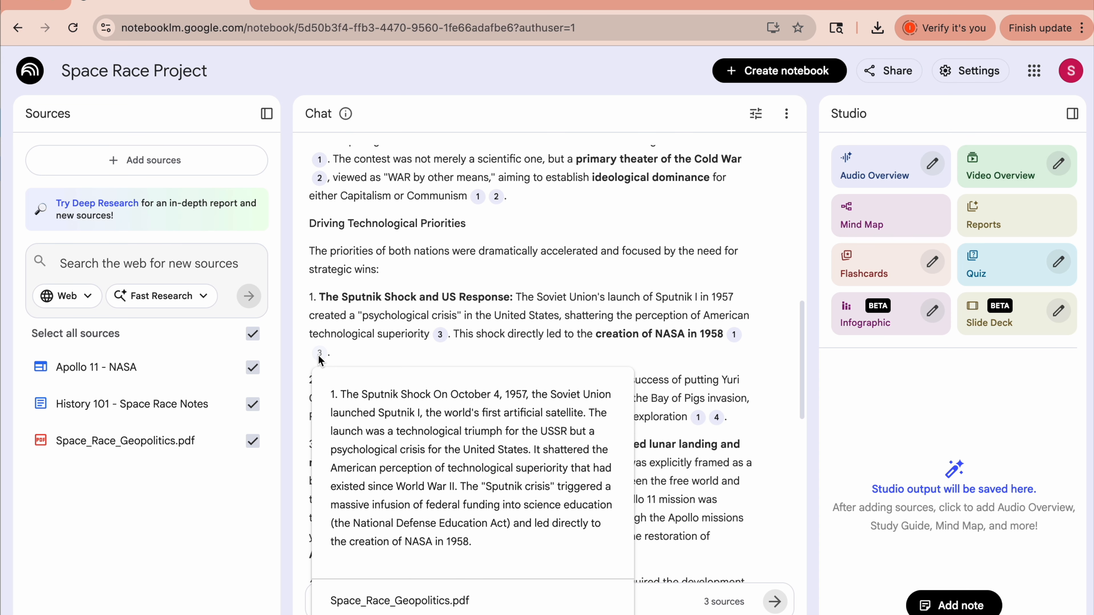
pyautogui.moveTo(498, 197)
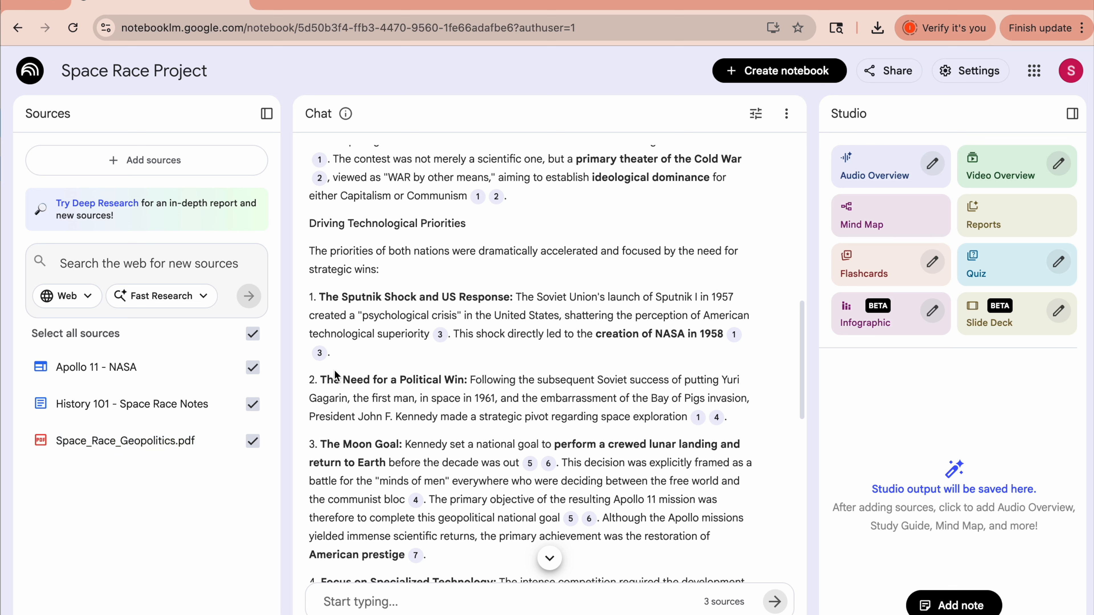
pyautogui.scroll(3, 375, 277)
pyautogui.scroll(2, 375, 277)
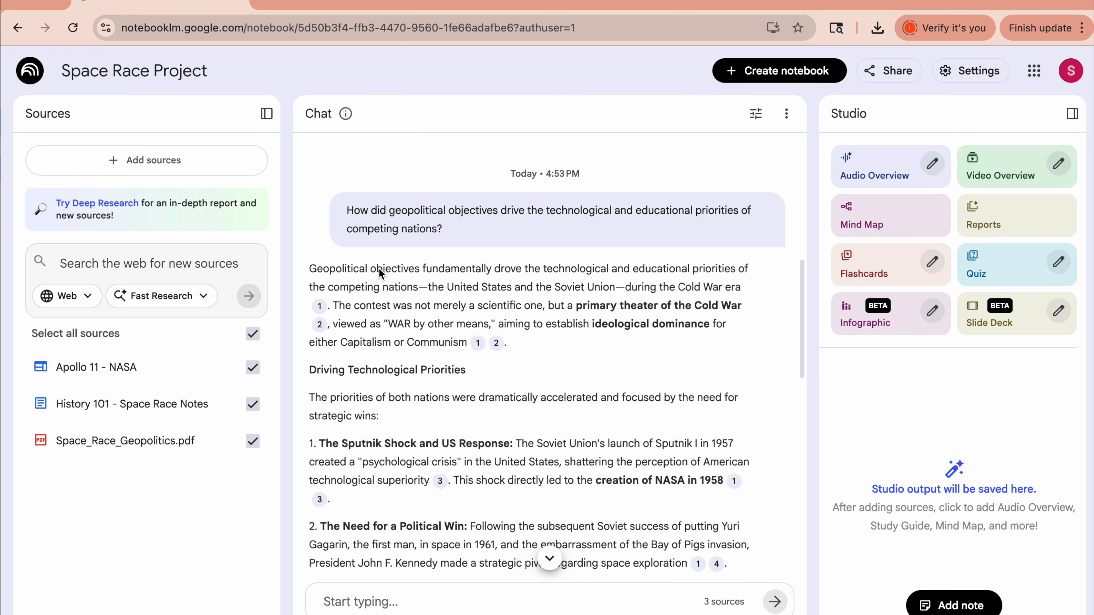
pyautogui.click(319, 307)
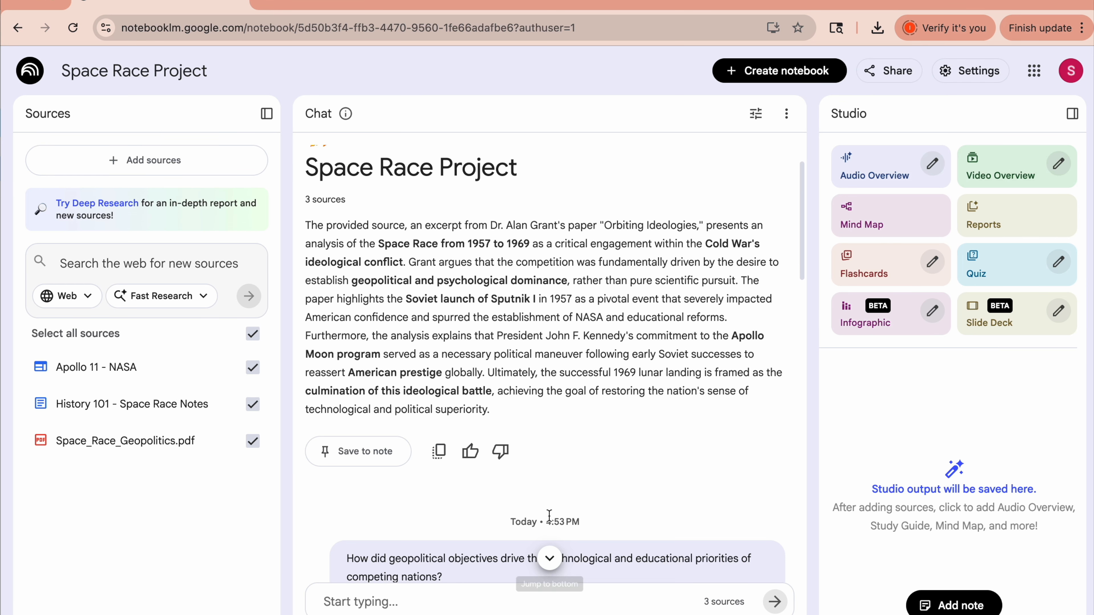
# - Send the chat request "create study guide" and look through the generated guide
pyautogui.scroll(-15, 615, 274)
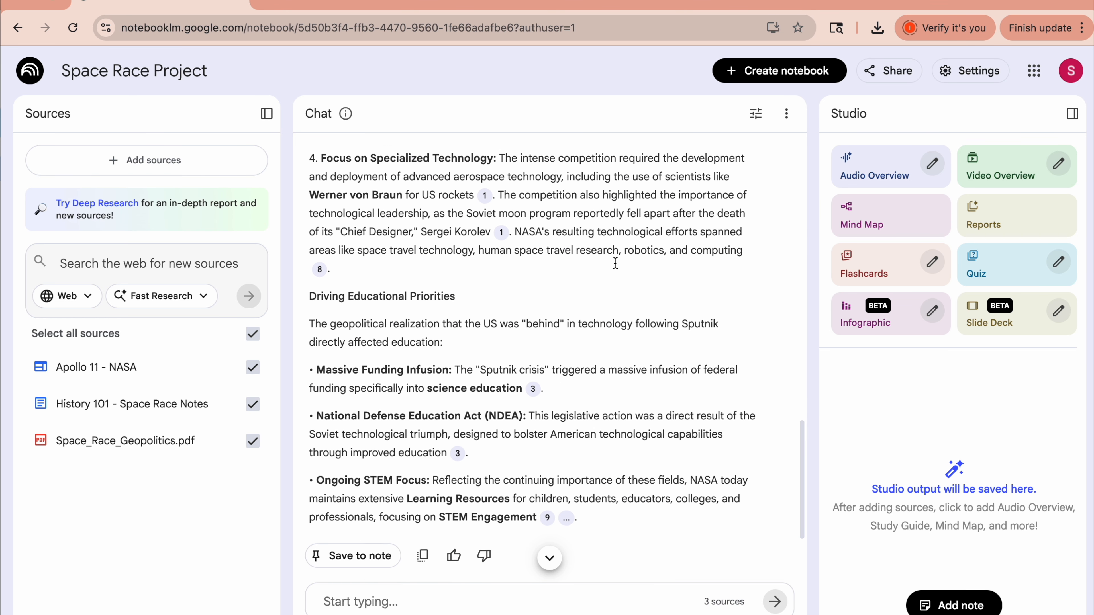
pyautogui.scroll(-3, 615, 267)
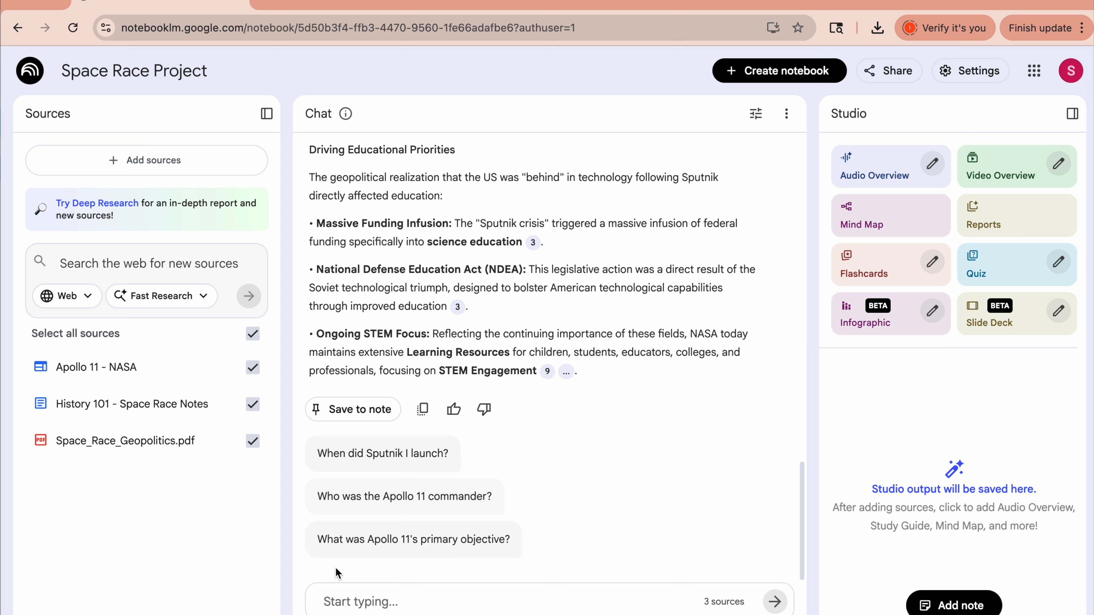
pyautogui.click(373, 601)
pyautogui.write('cr')
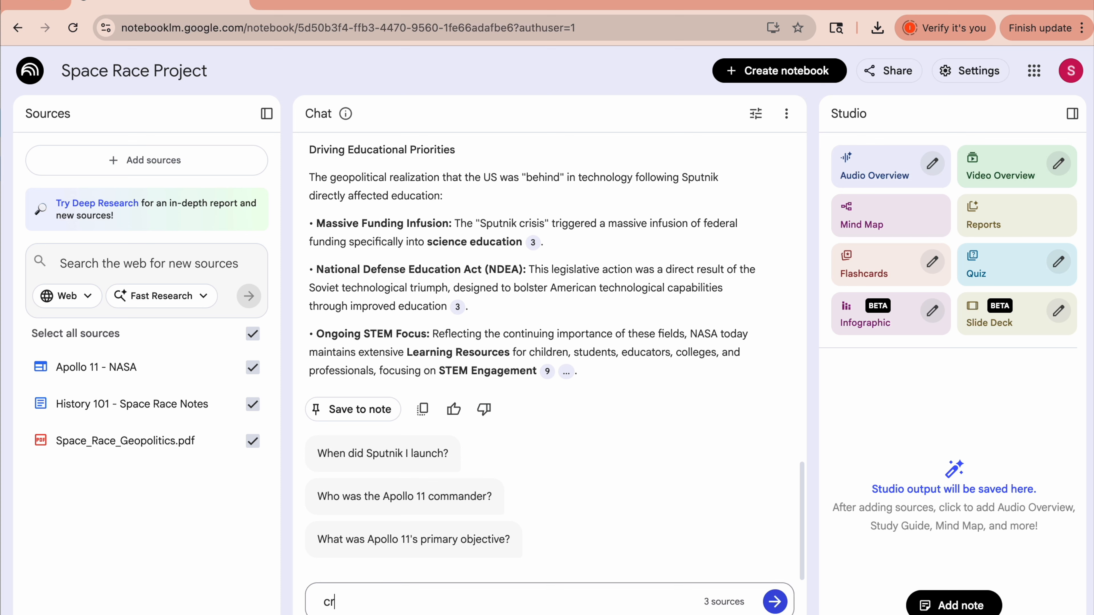
pyautogui.write('eate study guide')
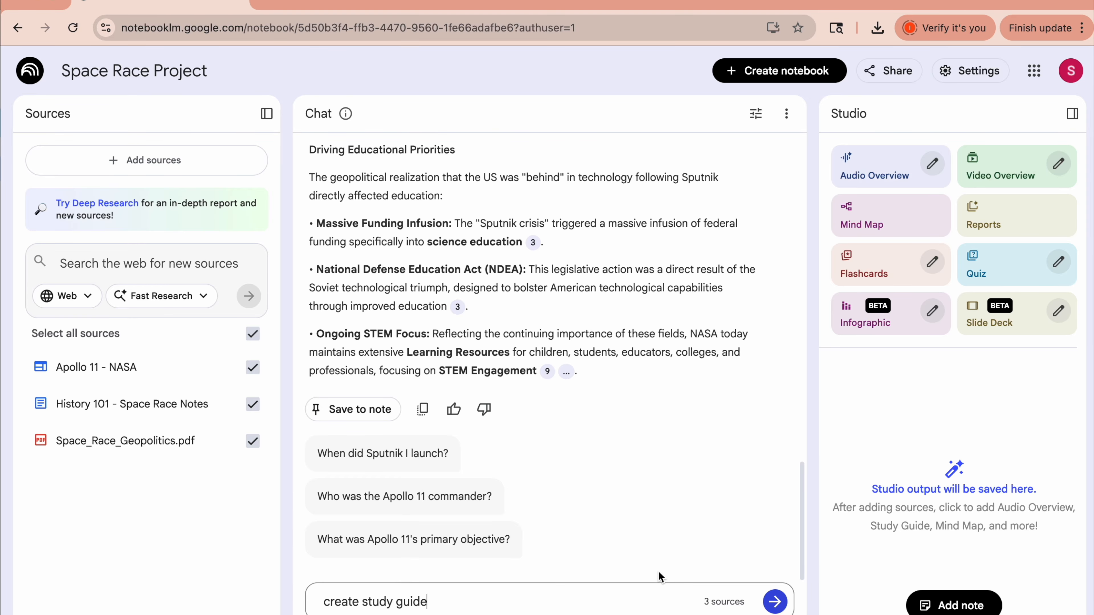
pyautogui.click(775, 602)
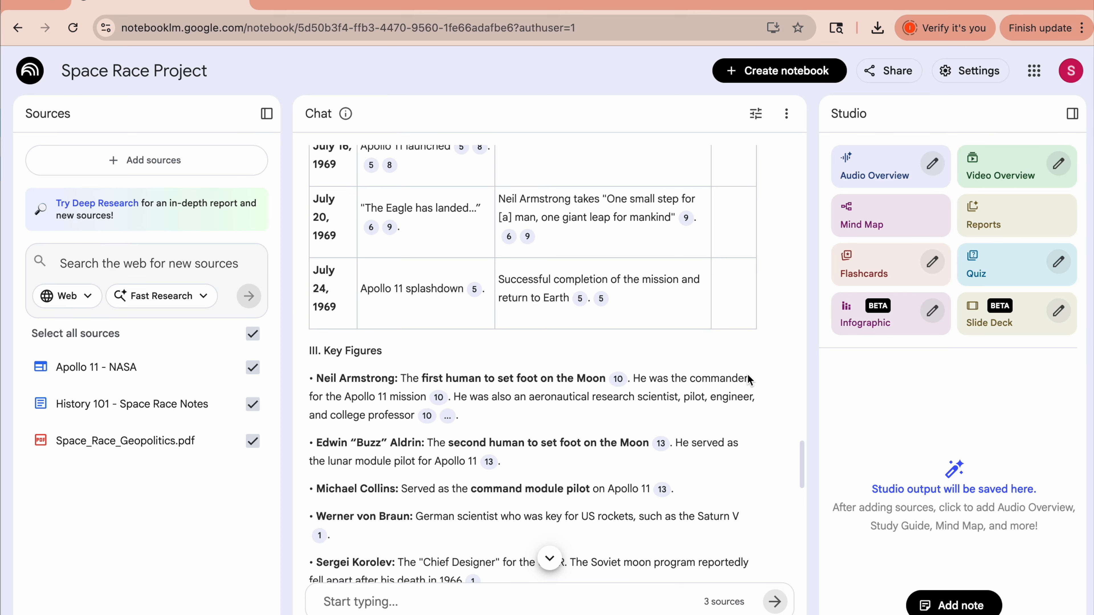
pyautogui.scroll(-5, 699, 417)
pyautogui.scroll(20, 699, 417)
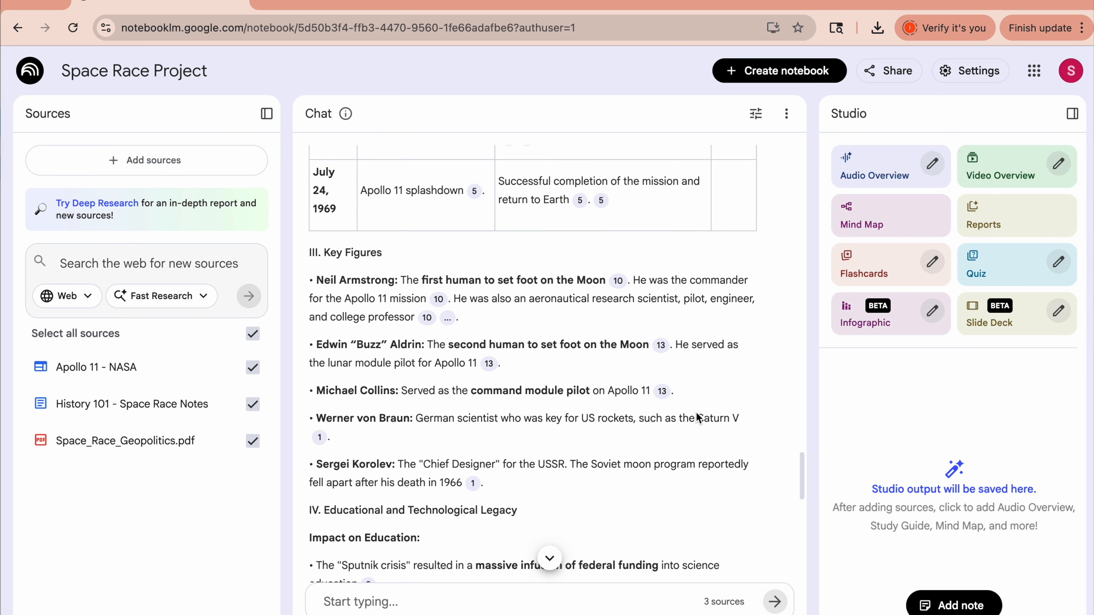
# - Read through the study guide from the geopolitical context and timeline tables down to the key Apollo 11 resources
pyautogui.scroll(-10, 600, 336)
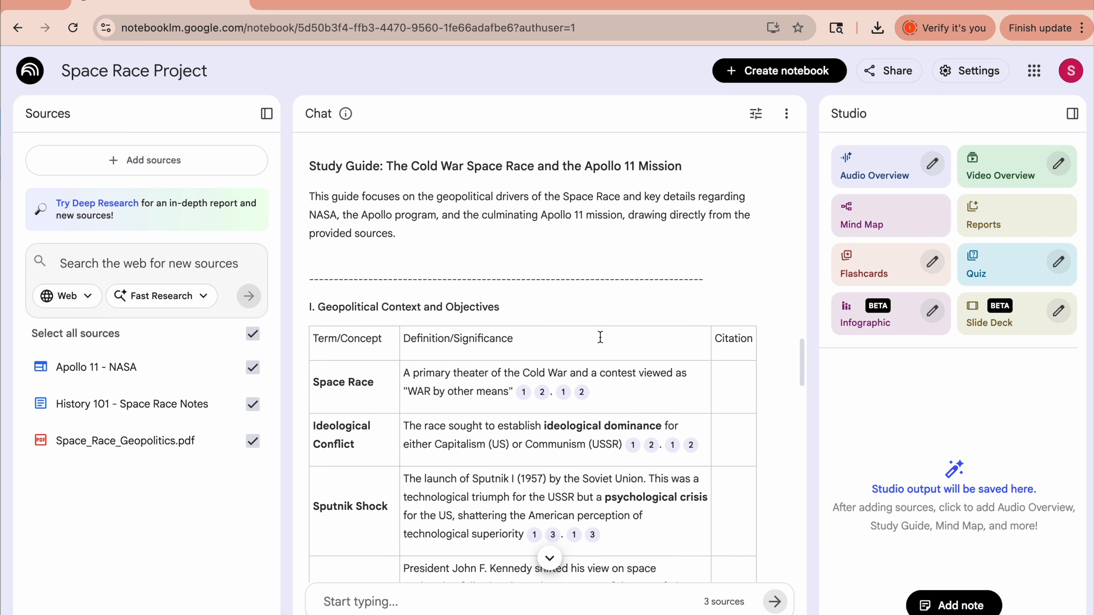
pyautogui.scroll(-11, 601, 343)
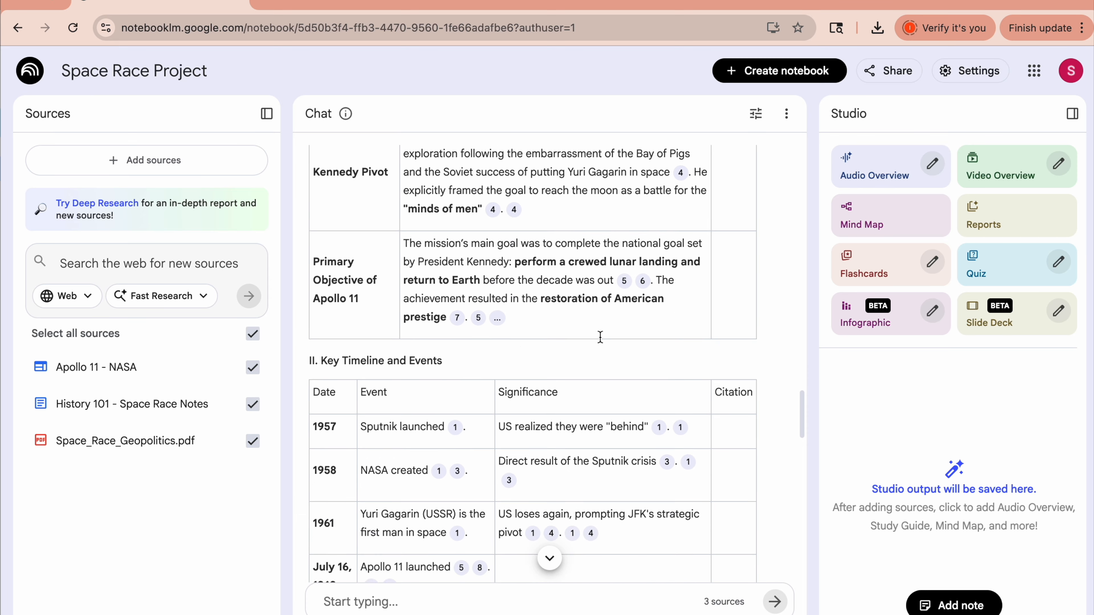
pyautogui.scroll(-6, 600, 340)
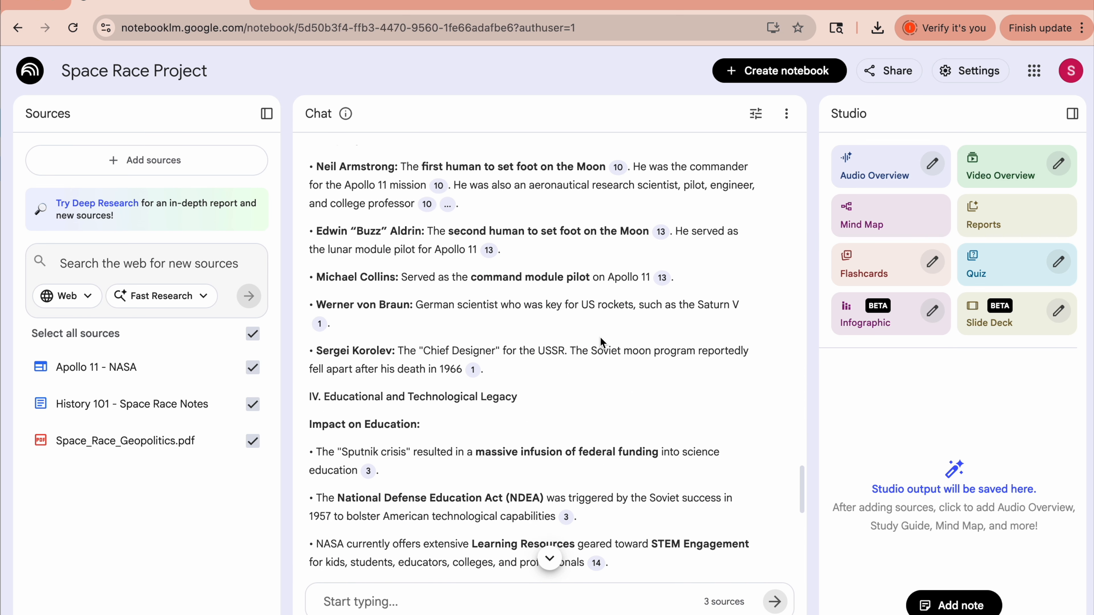
pyautogui.scroll(-8, 600, 341)
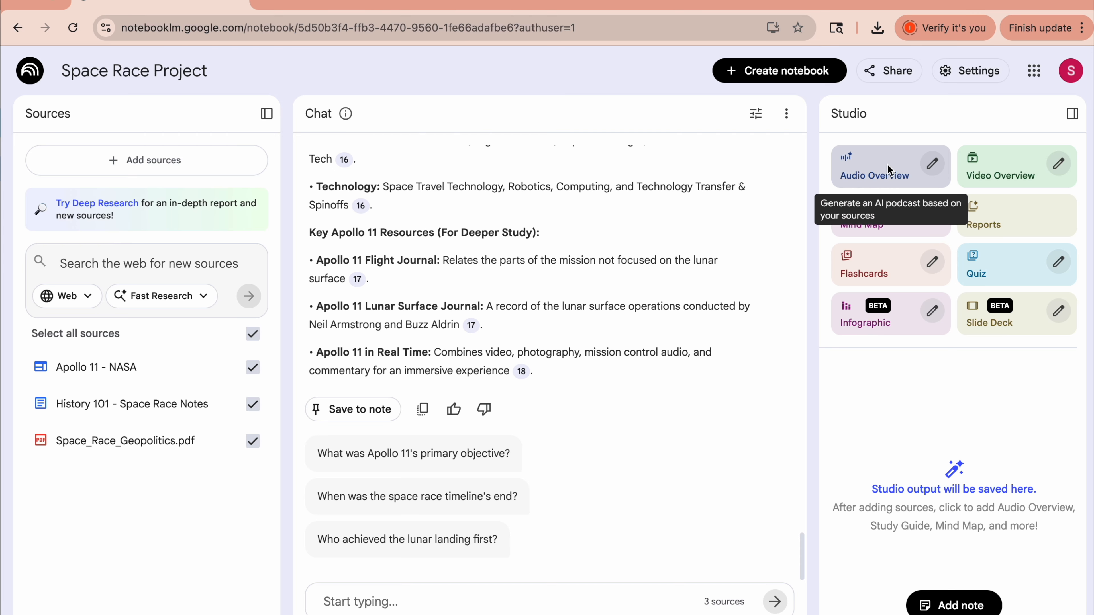
# - Generate an Audio Overview from the three sources, play its opening with the volume raised, and pause it
pyautogui.click(868, 165)
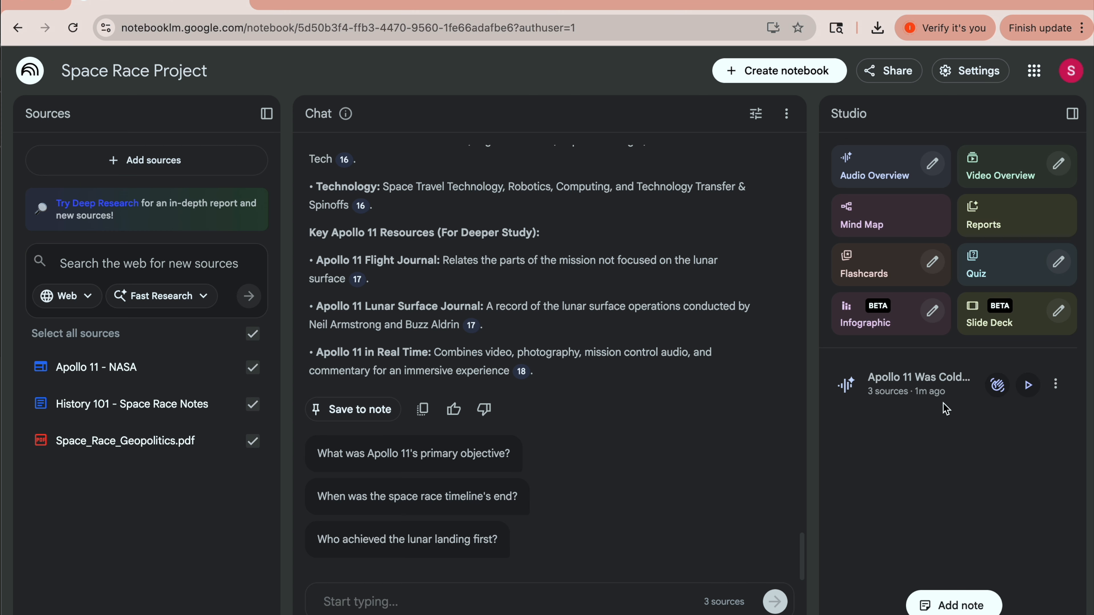
pyautogui.click(1030, 385)
pyautogui.press('XF86AudioRaiseVolume')
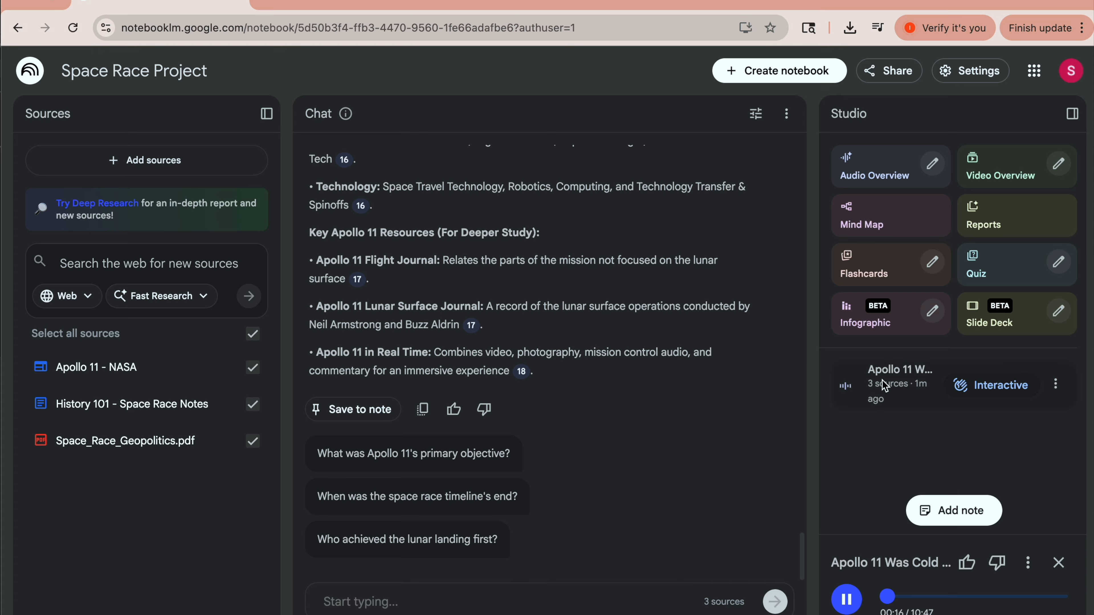
pyautogui.click(848, 602)
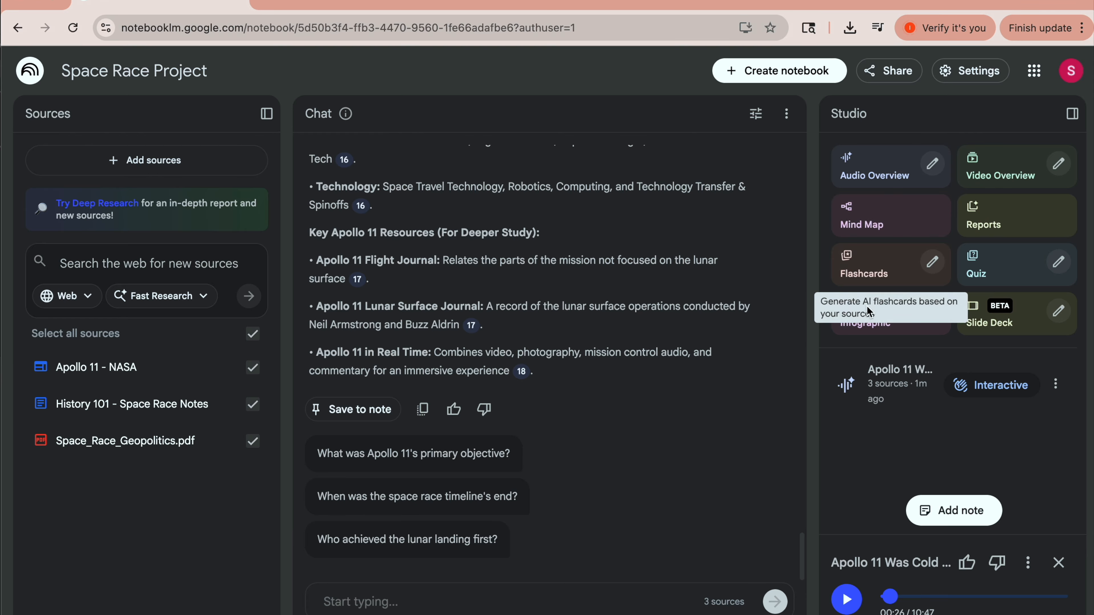
# - Generate an infographic and a slide deck from the three sources
pyautogui.click(868, 325)
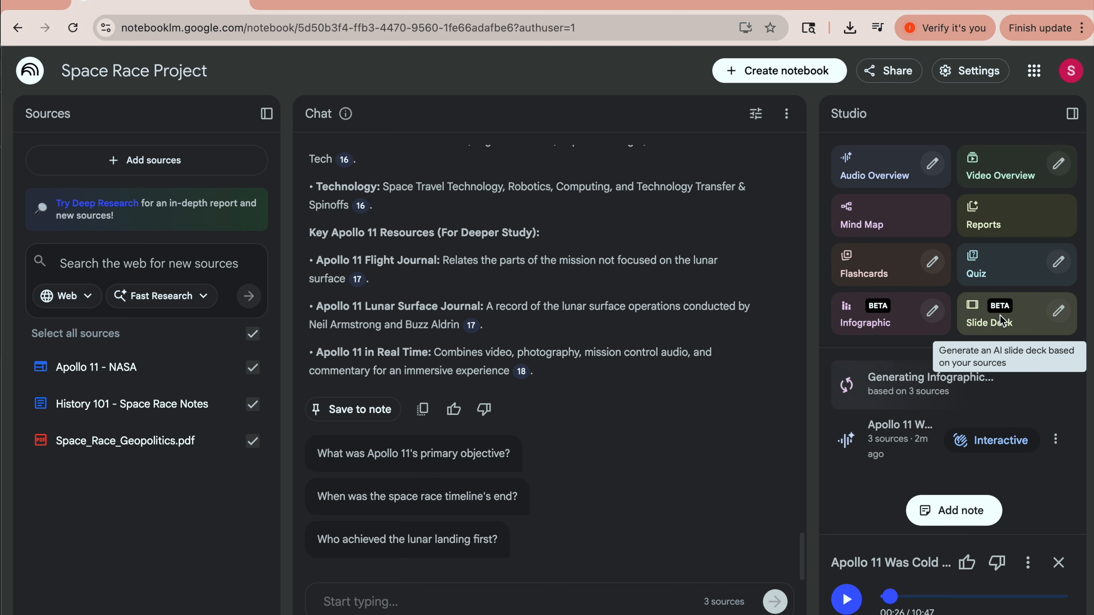
pyautogui.click(999, 326)
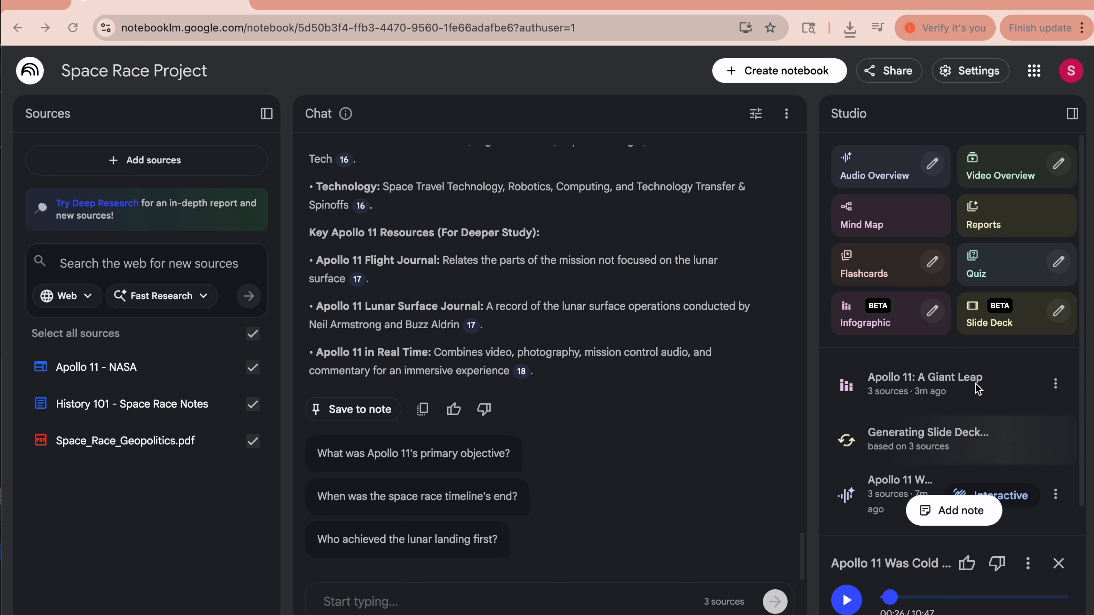
# - View the Apollo 11 infographic at full size, close it, and bring up its file options
pyautogui.click(926, 383)
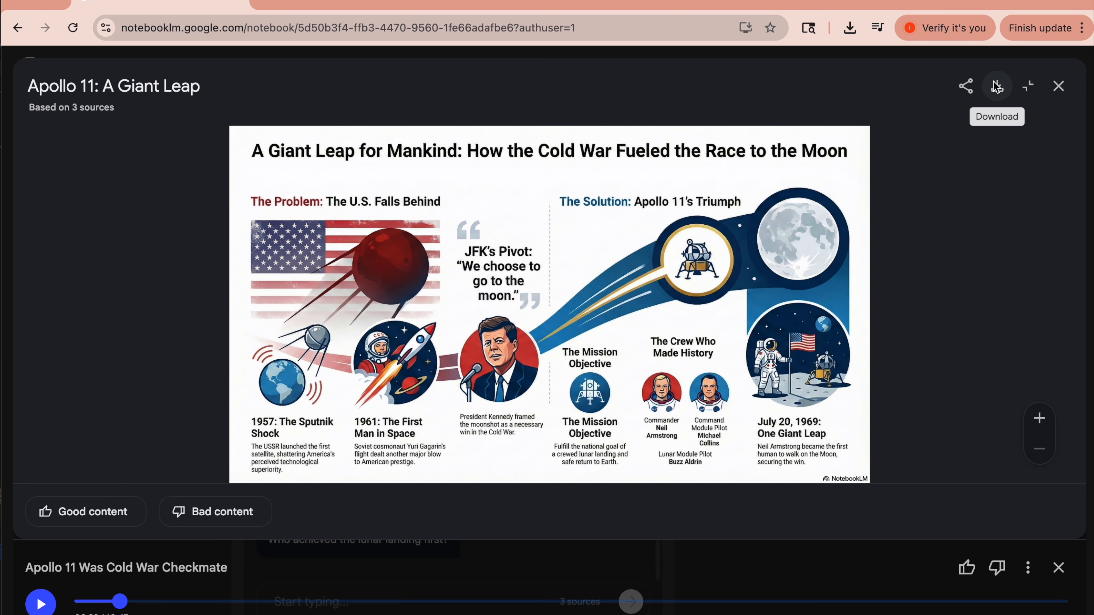
pyautogui.click(1059, 86)
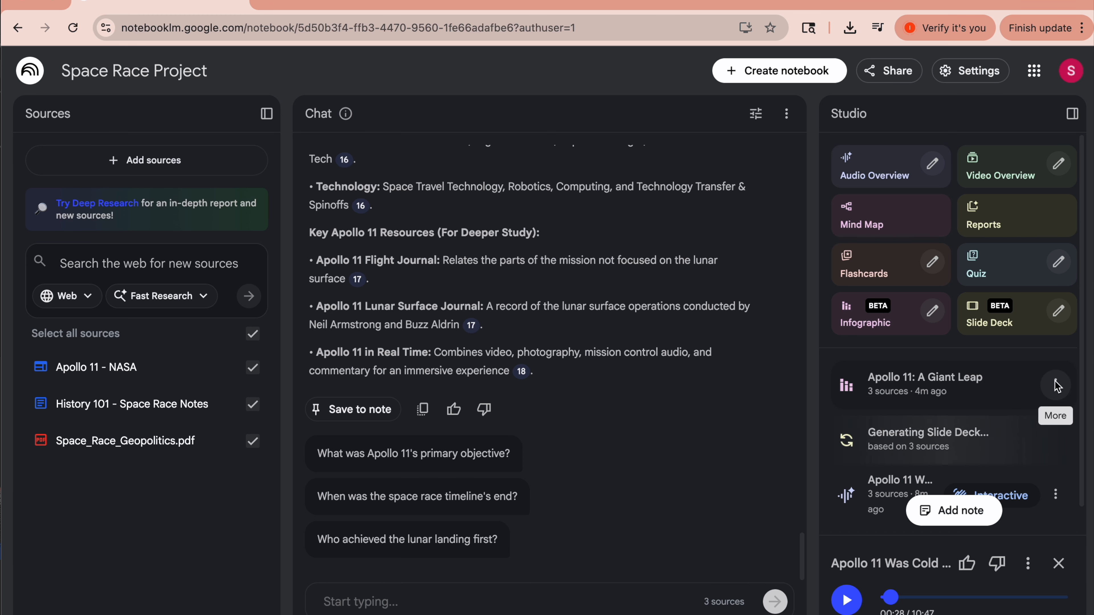
pyautogui.click(1056, 385)
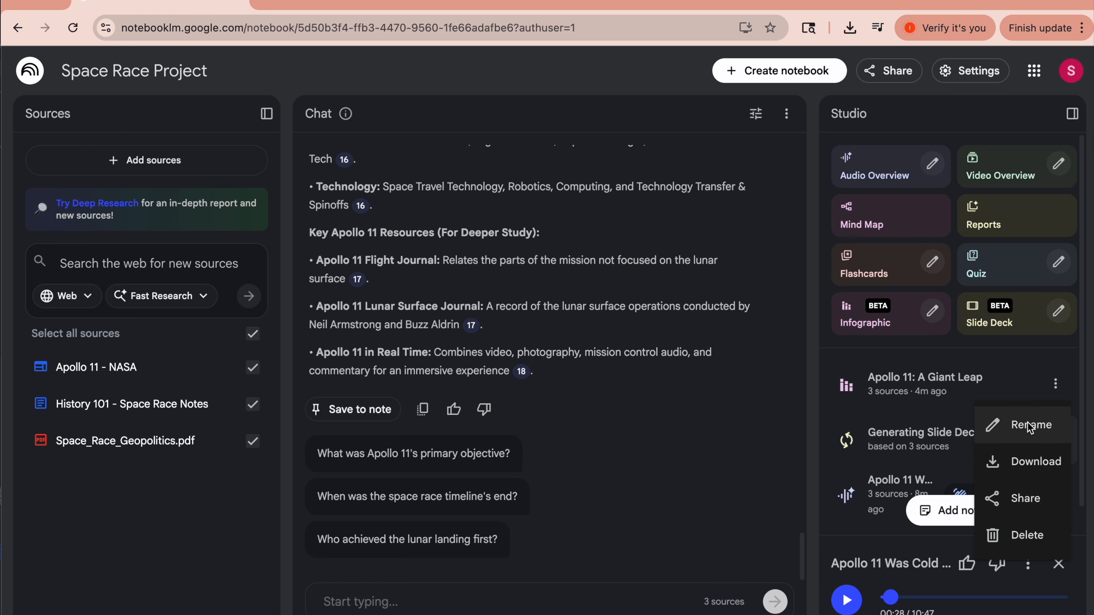